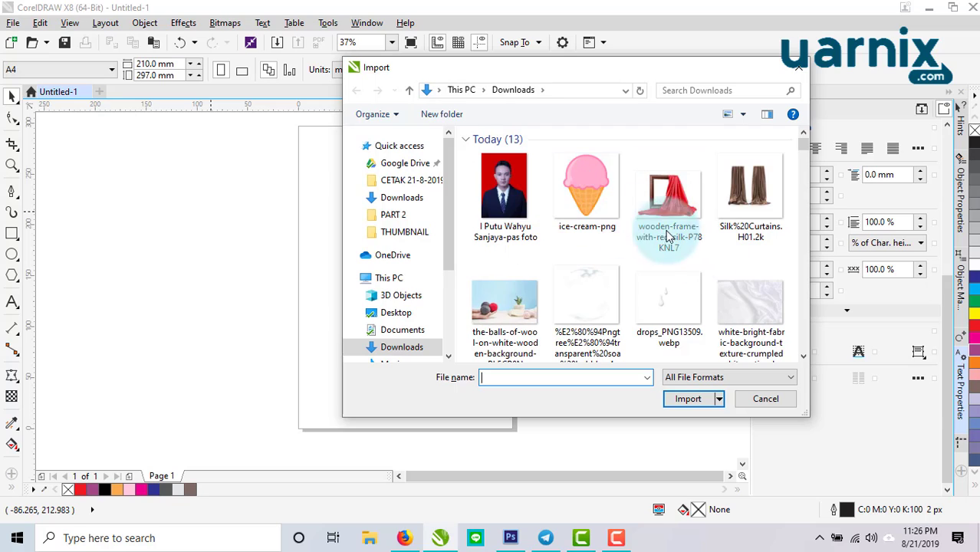
Import the ice-cream-png image and place it to the right of the page at about 155 mm square.
{"action": "double_click", "coordinate": [589, 197]}
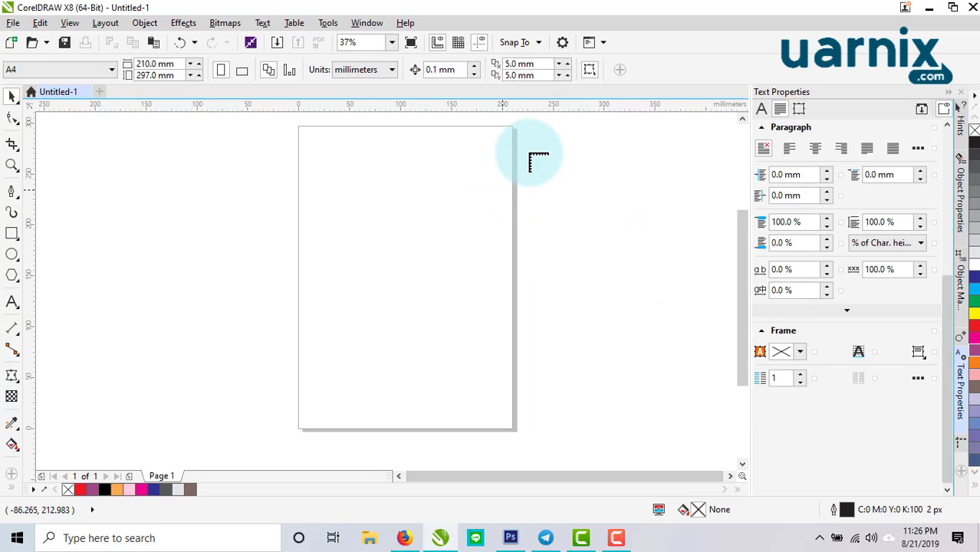
{"action": "left_click_drag", "start_coordinate": [526, 149], "coordinate": [725, 420]}
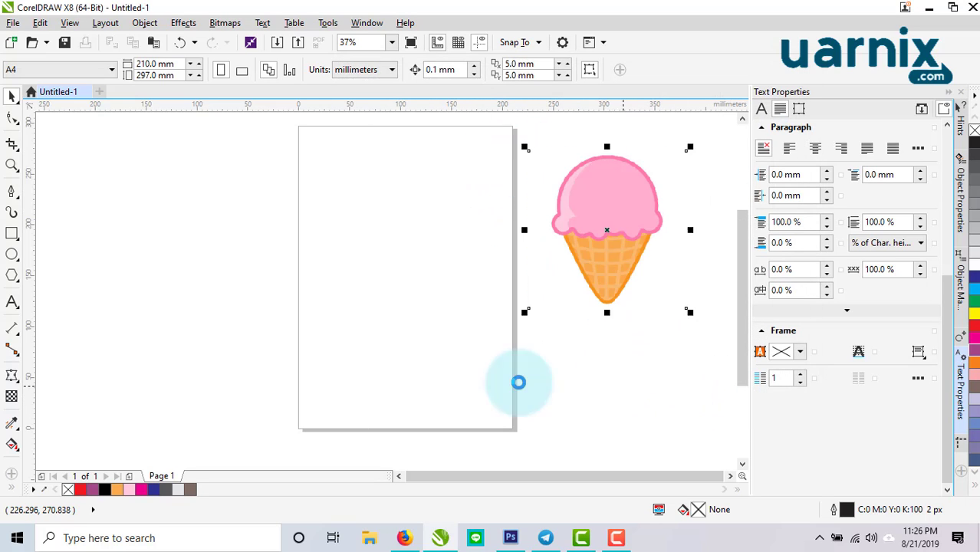
Draw a circle about 147 mm across on the page and fill it with the cone's orange #F9A94B sampled using the Color Eyedropper.
{"action": "left_click", "coordinate": [11, 253]}
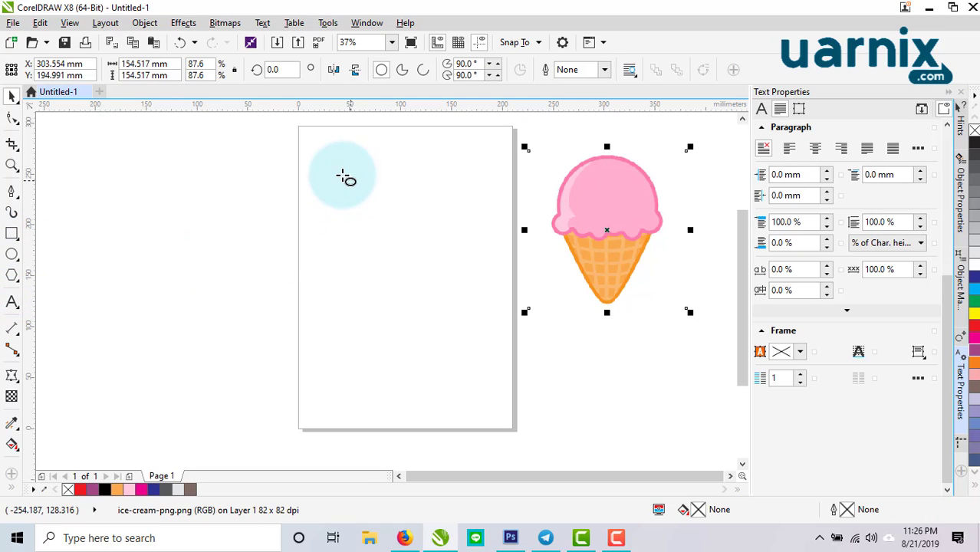
{"action": "left_click_drag", "start_coordinate": [343, 175], "coordinate": [455, 328]}
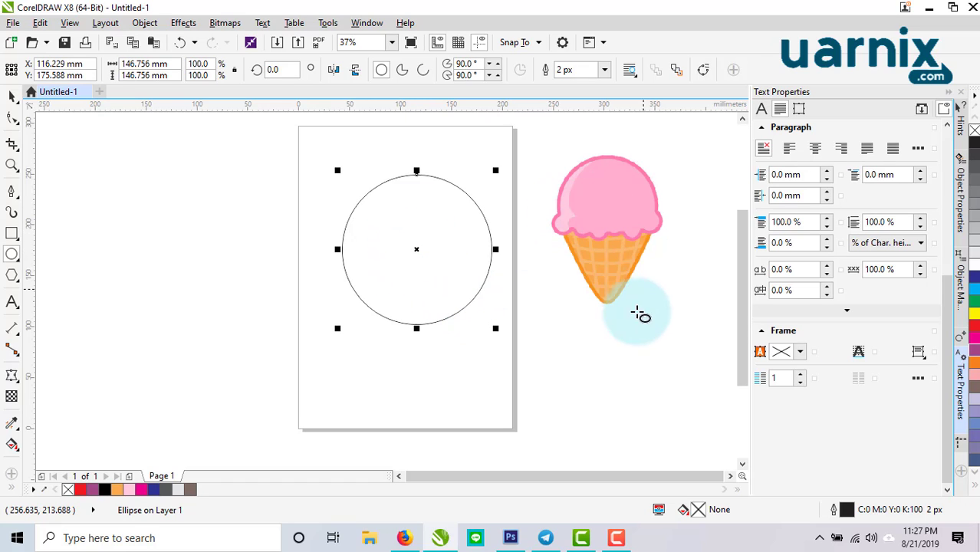
{"action": "scroll", "coordinate": [627, 305], "scroll_direction": "up", "scroll_amount": 4}
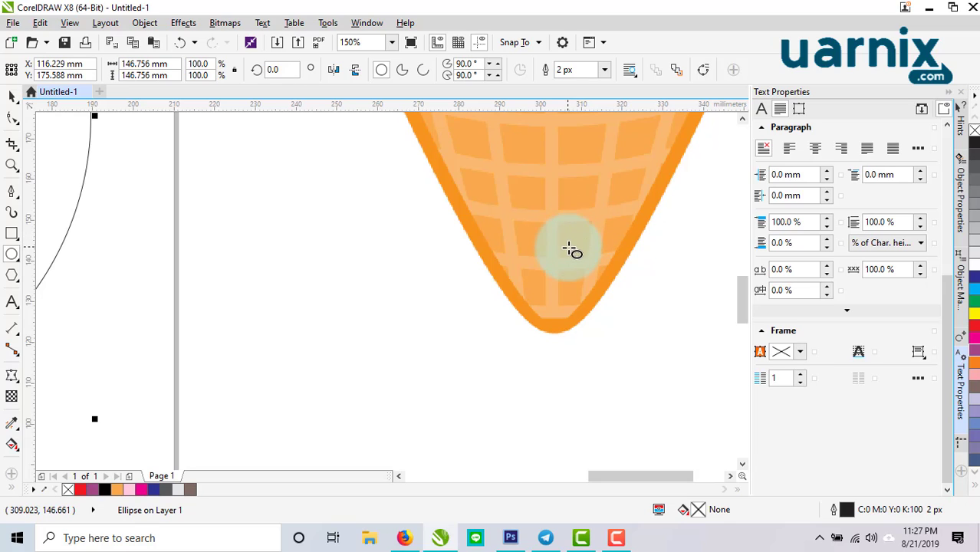
{"action": "left_click", "coordinate": [18, 434]}
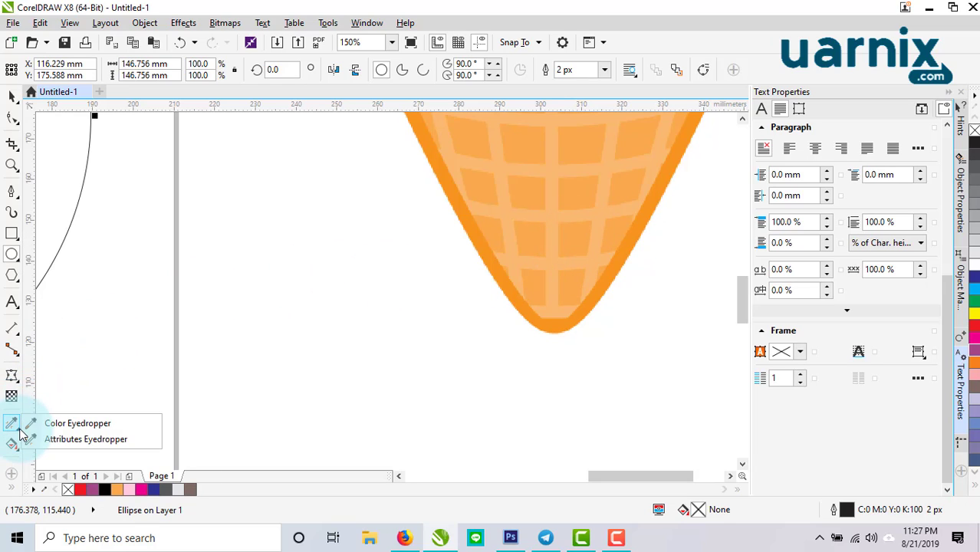
{"action": "left_click", "coordinate": [60, 425]}
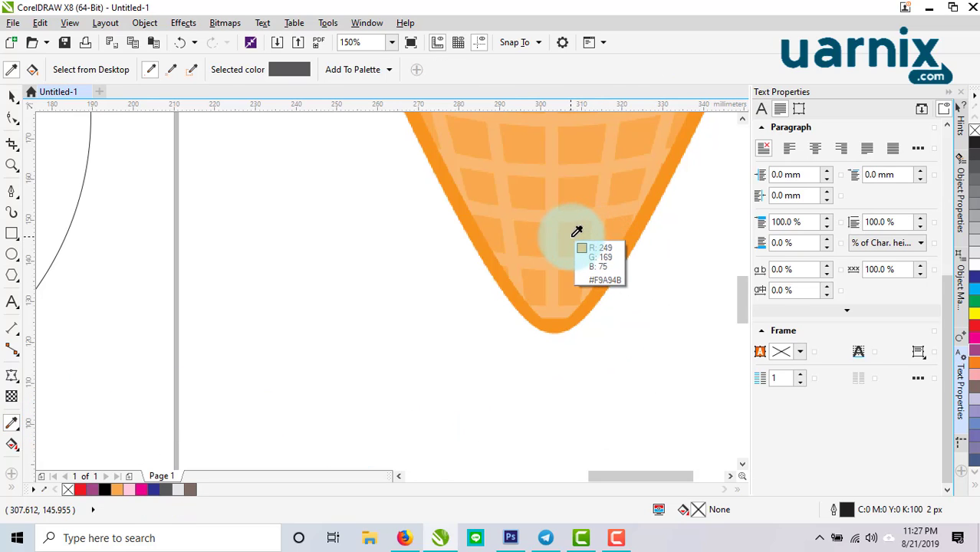
{"action": "left_click", "coordinate": [580, 185]}
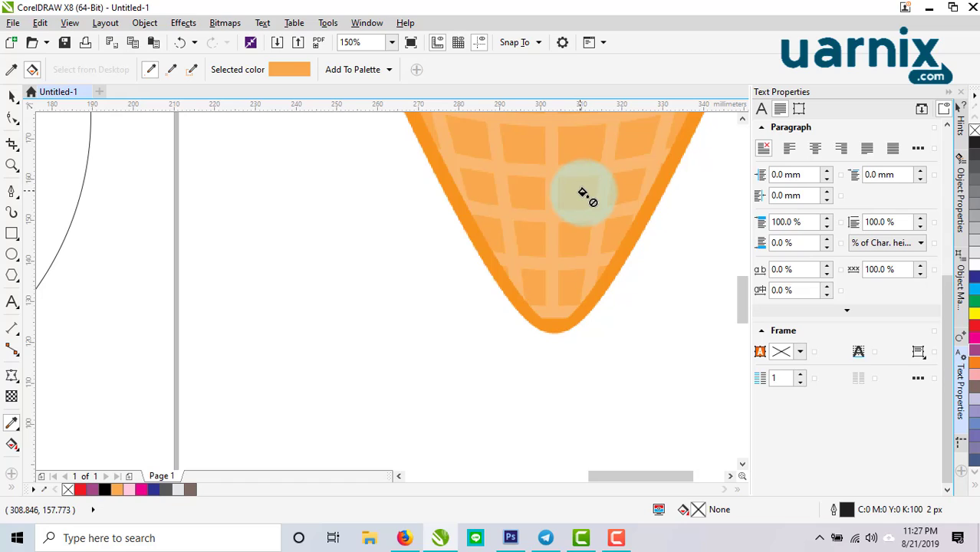
{"action": "scroll", "coordinate": [590, 194], "scroll_direction": "down", "scroll_amount": 2}
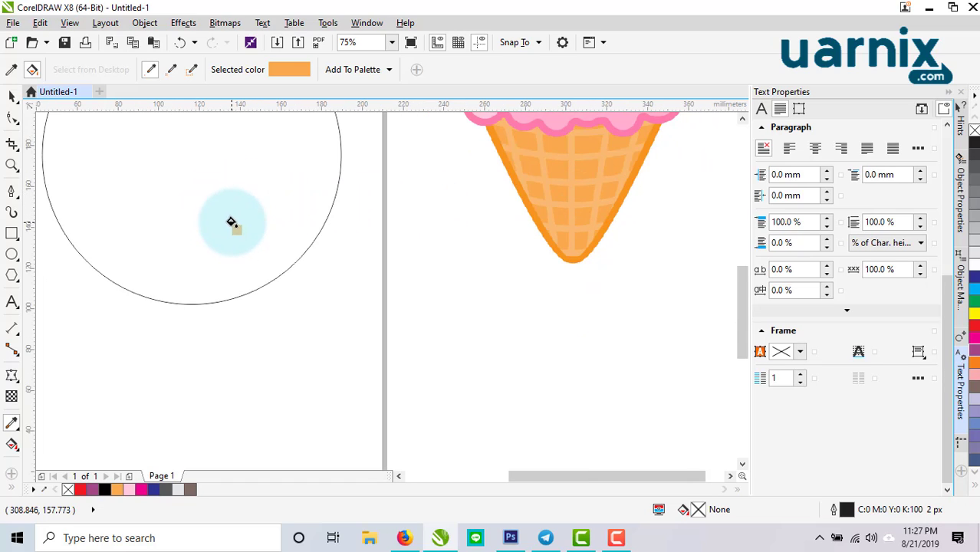
{"action": "scroll", "coordinate": [234, 221], "scroll_direction": "down", "scroll_amount": 3}
{"action": "scroll", "coordinate": [216, 202], "scroll_direction": "up", "scroll_amount": 1}
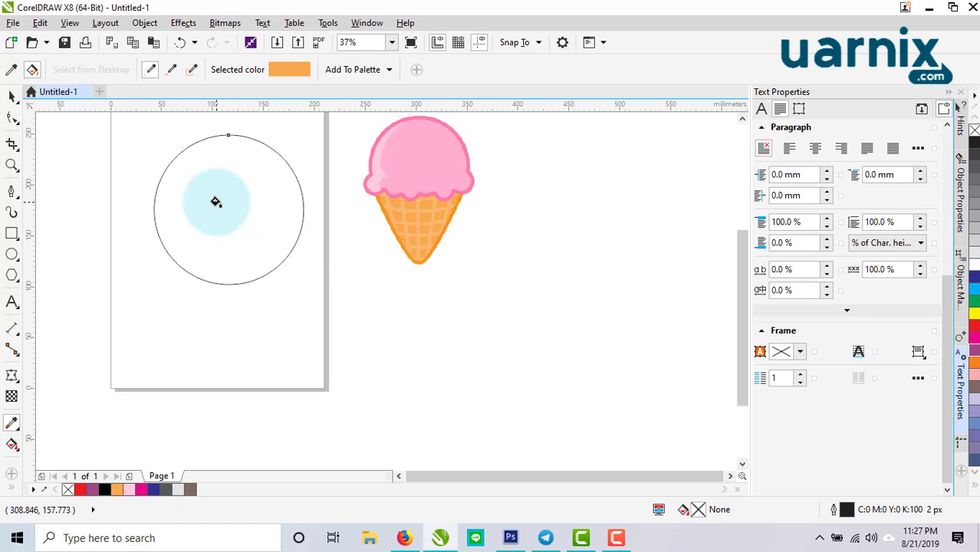
{"action": "scroll", "coordinate": [219, 205], "scroll_direction": "up", "scroll_amount": 1}
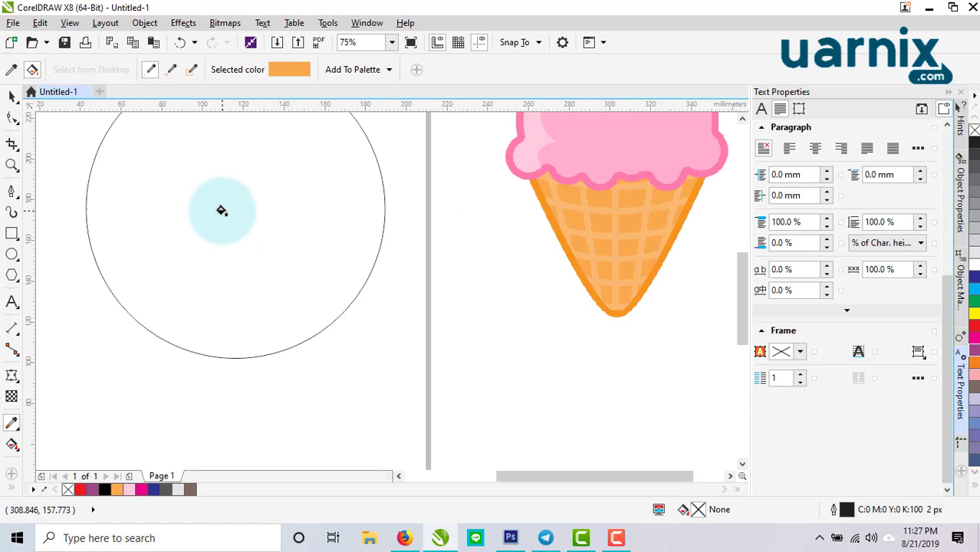
{"action": "left_click", "coordinate": [221, 211]}
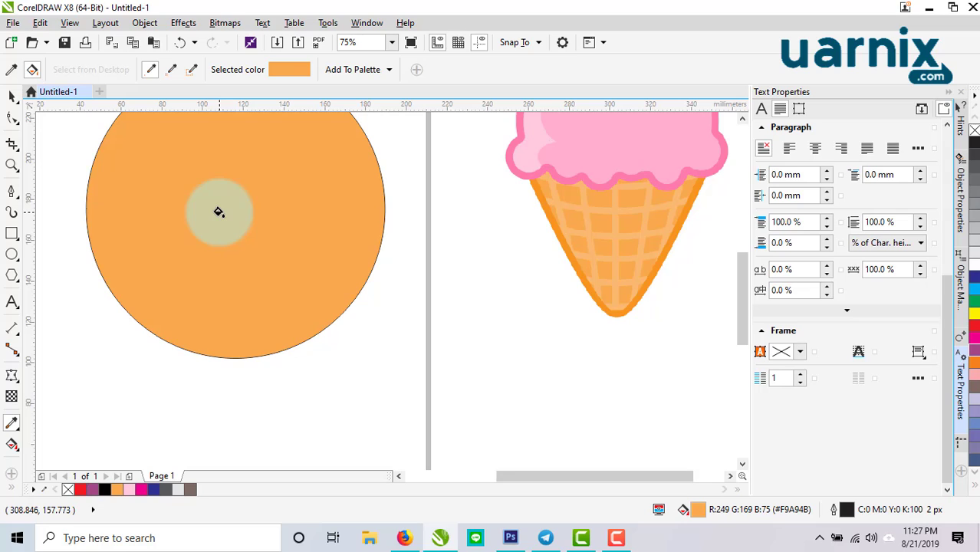
Shrink the orange circle to about 104 mm across, move it up, and place a copy about 68 mm across below it.
{"action": "left_click", "coordinate": [12, 99]}
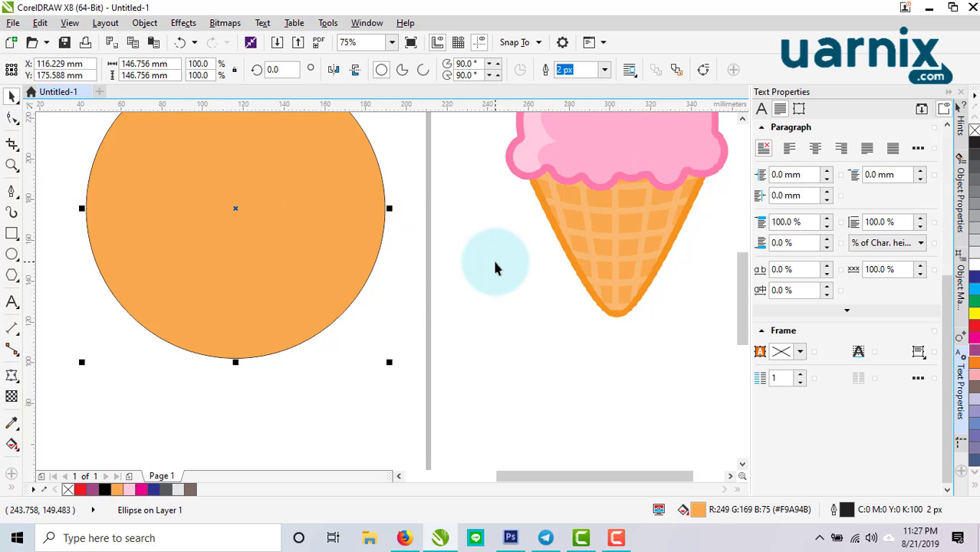
{"action": "scroll", "coordinate": [494, 265], "scroll_direction": "down", "scroll_amount": 2}
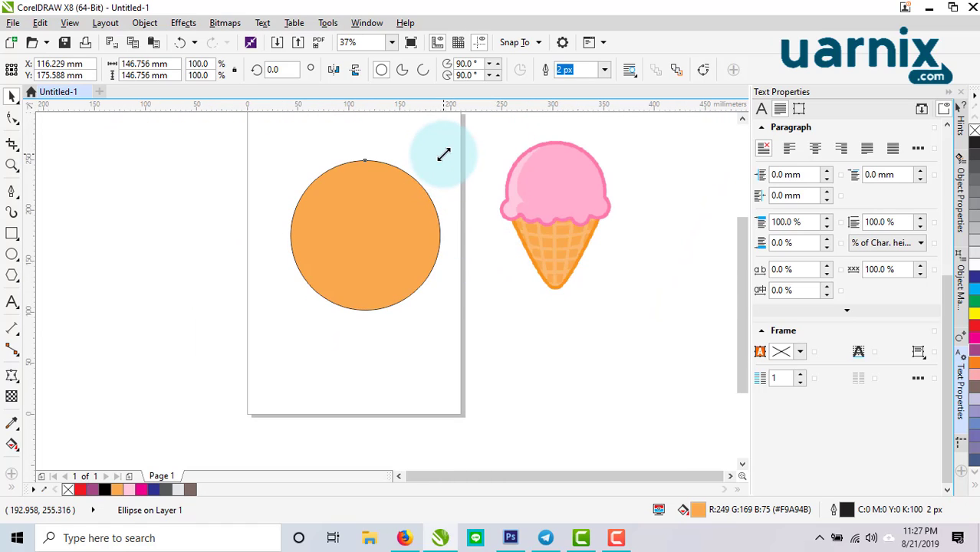
{"action": "left_click_drag", "start_coordinate": [443, 154], "coordinate": [392, 186]}
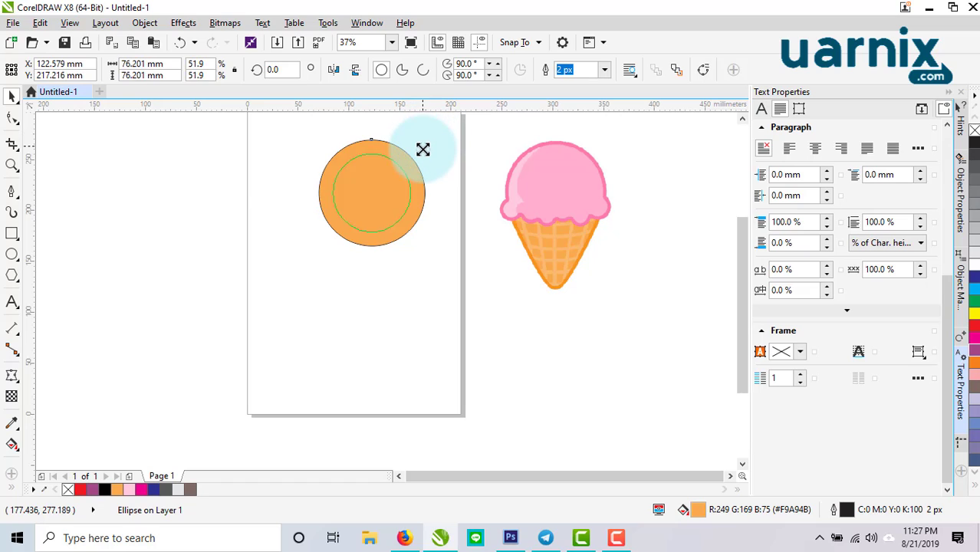
{"action": "left_click_drag", "start_coordinate": [422, 148], "coordinate": [418, 153]}
{"action": "left_click_drag", "start_coordinate": [385, 188], "coordinate": [389, 299]}
Sample the dark pink #FF7BAC from the ice cream scoop's edge and fill the smaller circle with it.
{"action": "left_click", "coordinate": [12, 423]}
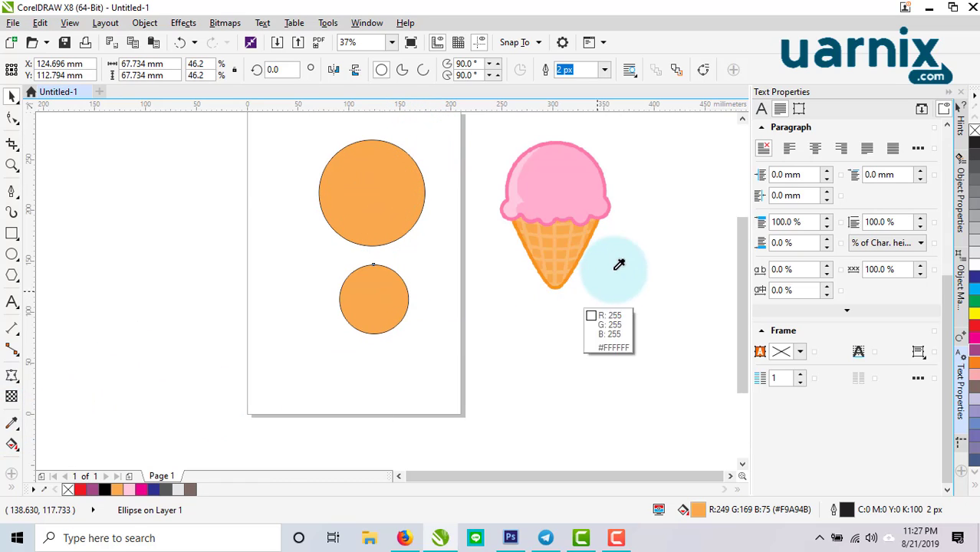
{"action": "scroll", "coordinate": [619, 264], "scroll_direction": "up", "scroll_amount": 6}
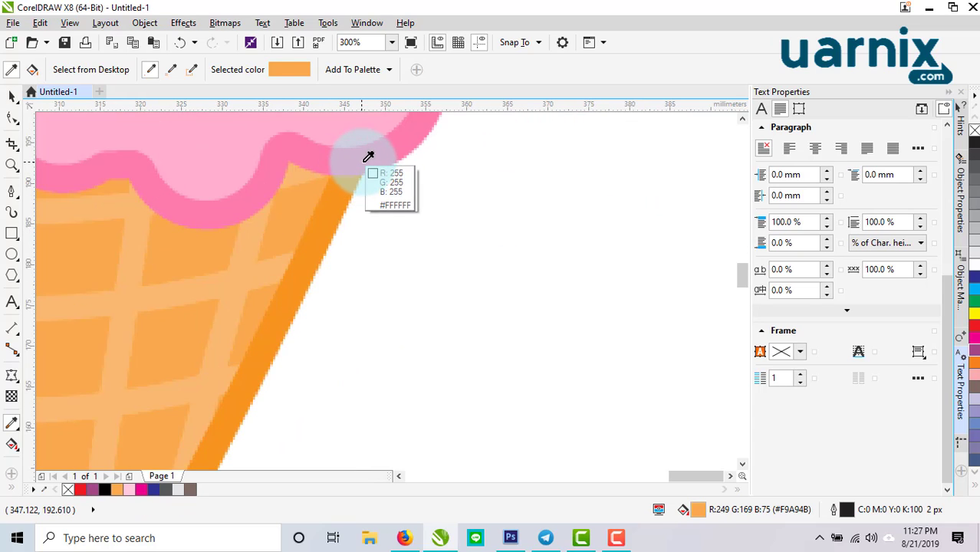
{"action": "scroll", "coordinate": [595, 259], "scroll_direction": "down", "scroll_amount": 2}
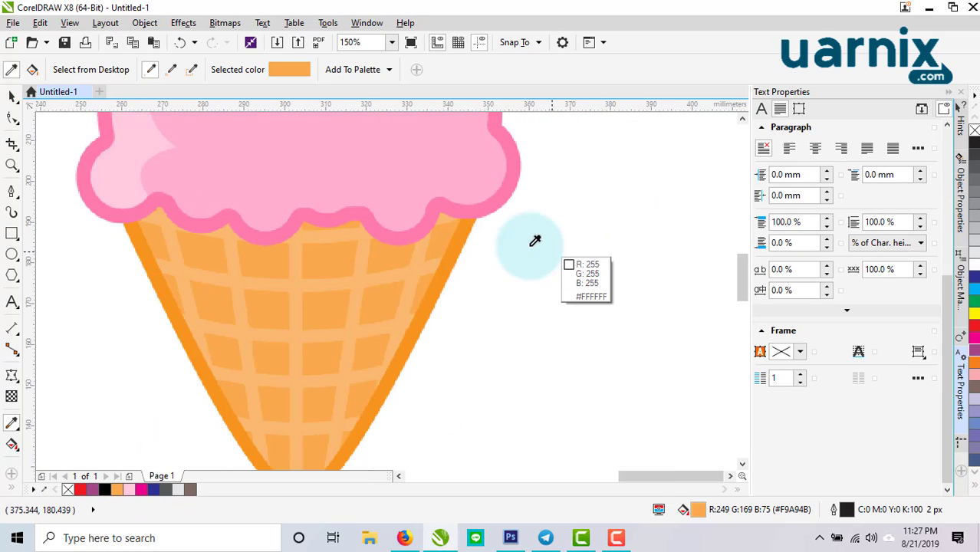
{"action": "left_click", "coordinate": [488, 208]}
{"action": "scroll", "coordinate": [537, 219], "scroll_direction": "down", "scroll_amount": 4}
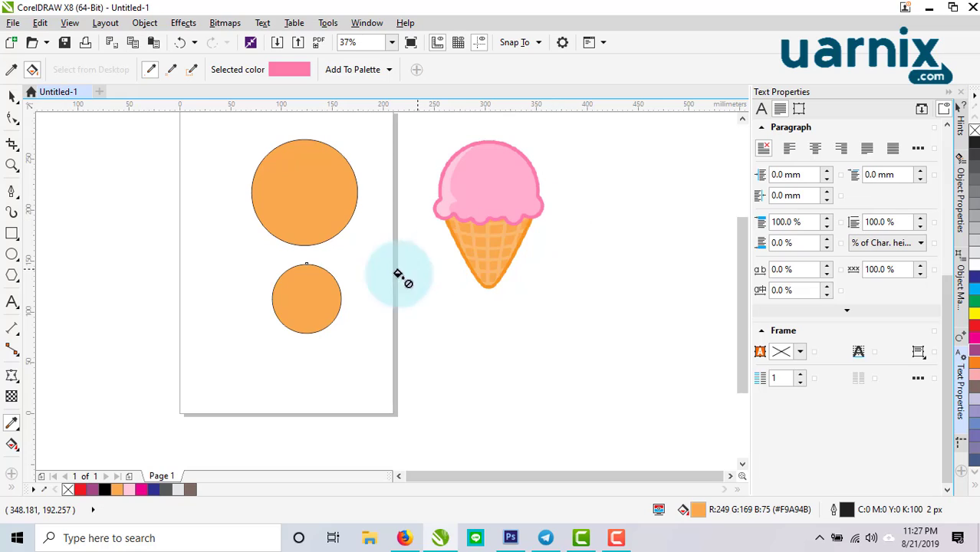
{"action": "left_click", "coordinate": [306, 292]}
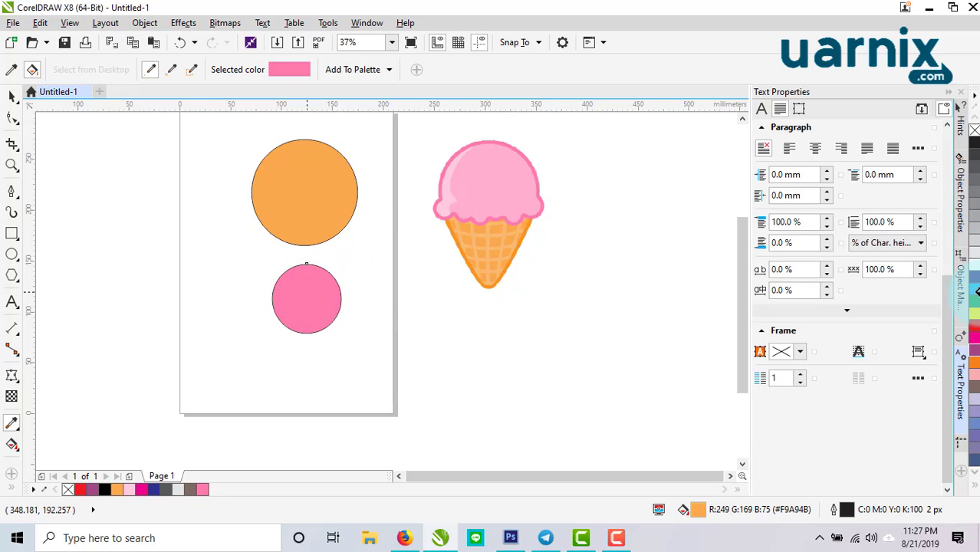
{"action": "left_click", "coordinate": [573, 246]}
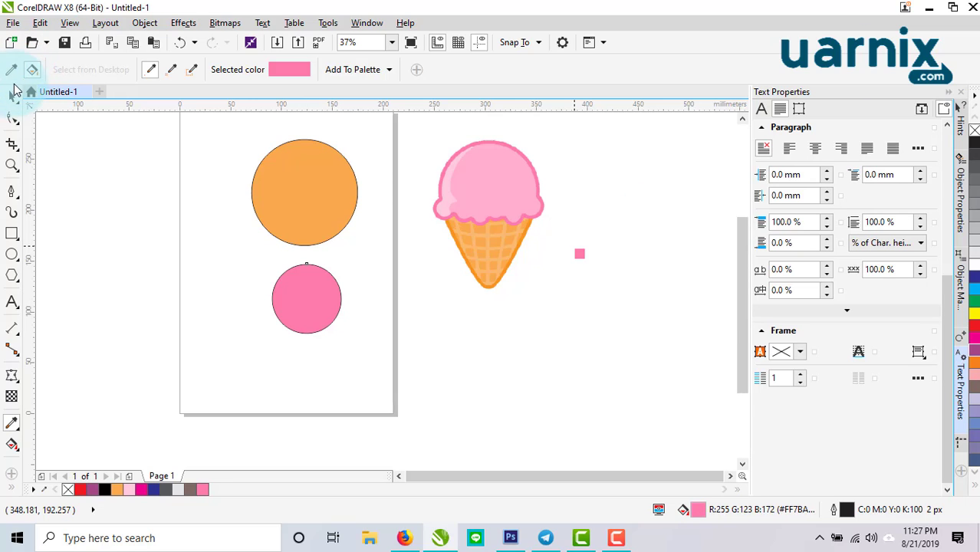
Remove the outline from both the orange and the pink circle.
{"action": "left_click", "coordinate": [11, 94]}
{"action": "left_click", "coordinate": [188, 126]}
{"action": "left_click_drag", "start_coordinate": [207, 133], "coordinate": [384, 348]}
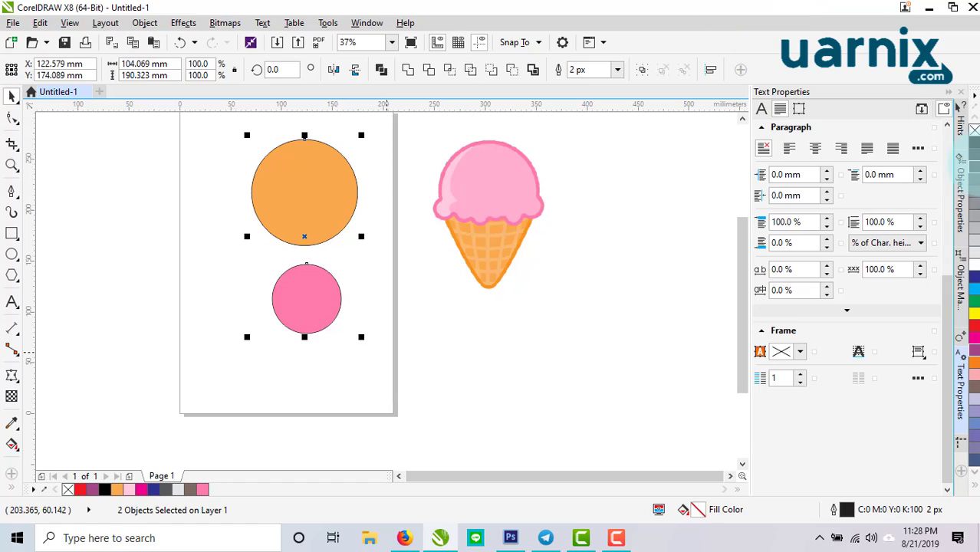
{"action": "left_click_drag", "start_coordinate": [306, 300], "coordinate": [19, 438]}
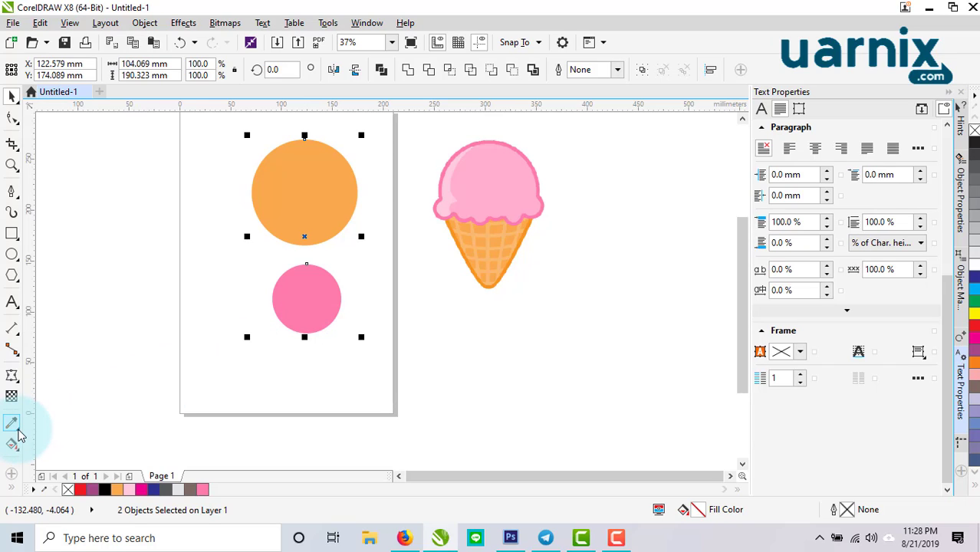
Delete both circles from the page, keeping the ice cream image.
{"action": "left_click", "coordinate": [20, 435]}
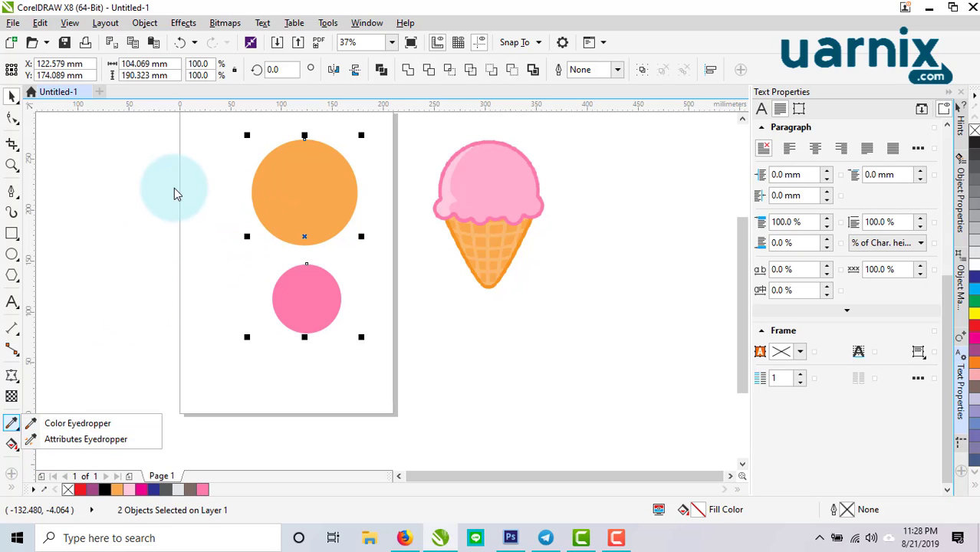
{"action": "left_click_drag", "start_coordinate": [207, 121], "coordinate": [560, 386]}
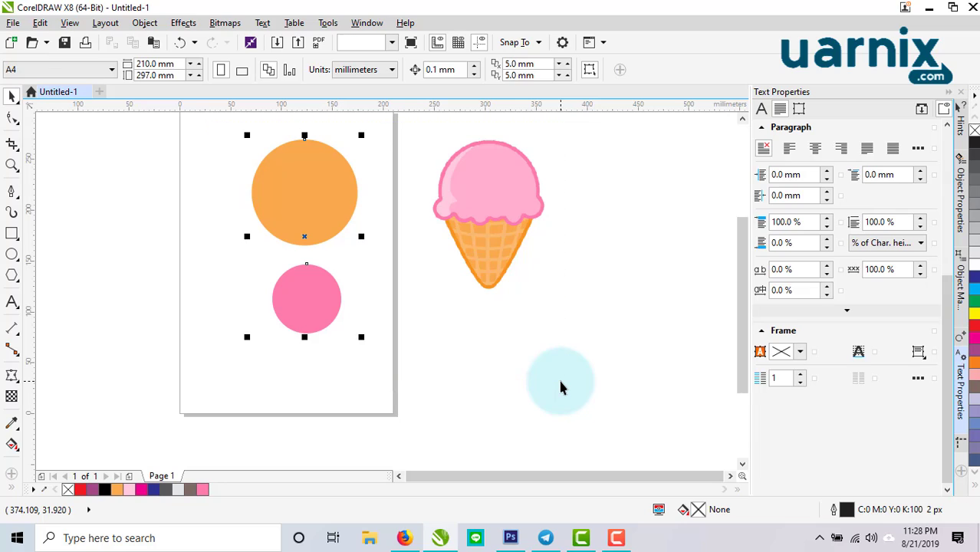
{"action": "key", "text": "Delete"}
Draw an ellipse about 133 by 145 mm on the page and fill it with the sampled pink #FF7BAC.
{"action": "left_click", "coordinate": [494, 208]}
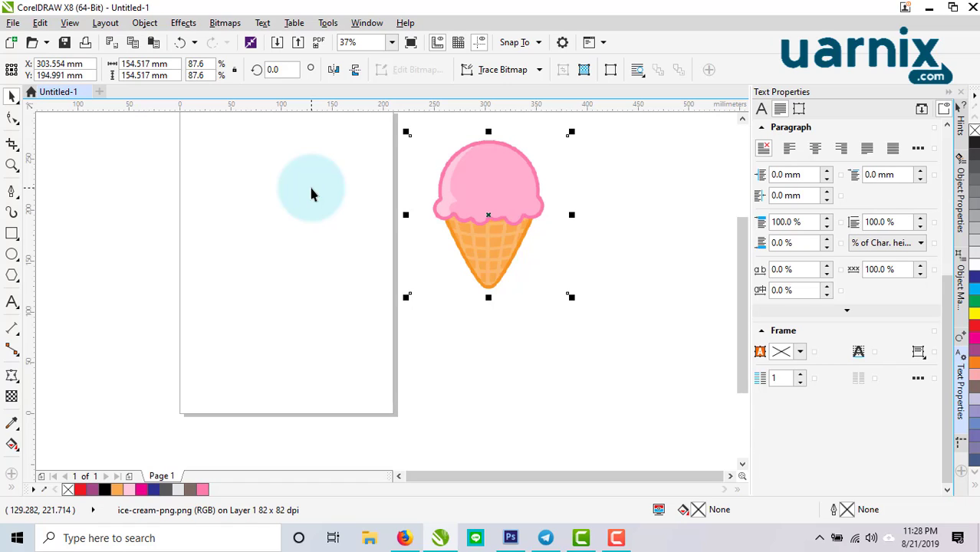
{"action": "left_click", "coordinate": [13, 256]}
{"action": "left_click_drag", "start_coordinate": [219, 146], "coordinate": [353, 296]}
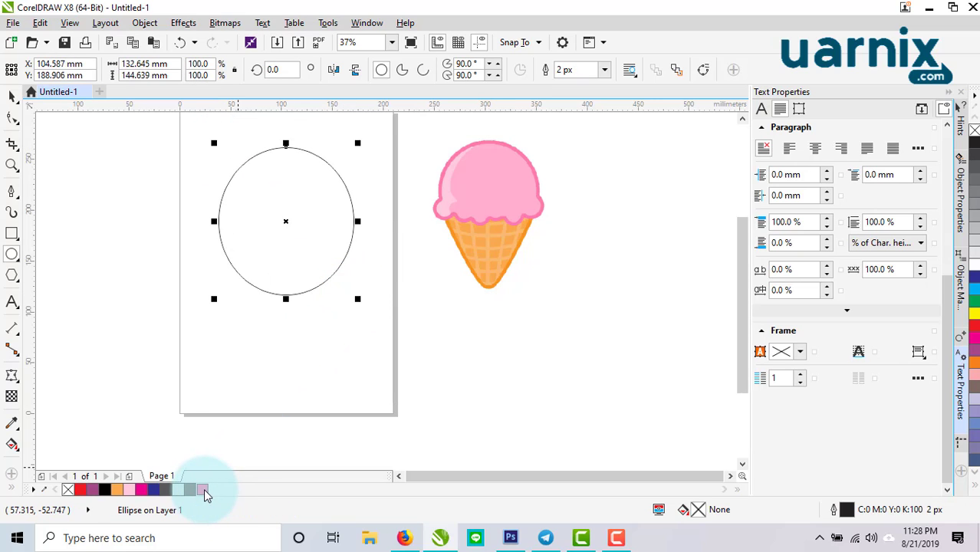
{"action": "left_click", "coordinate": [204, 490]}
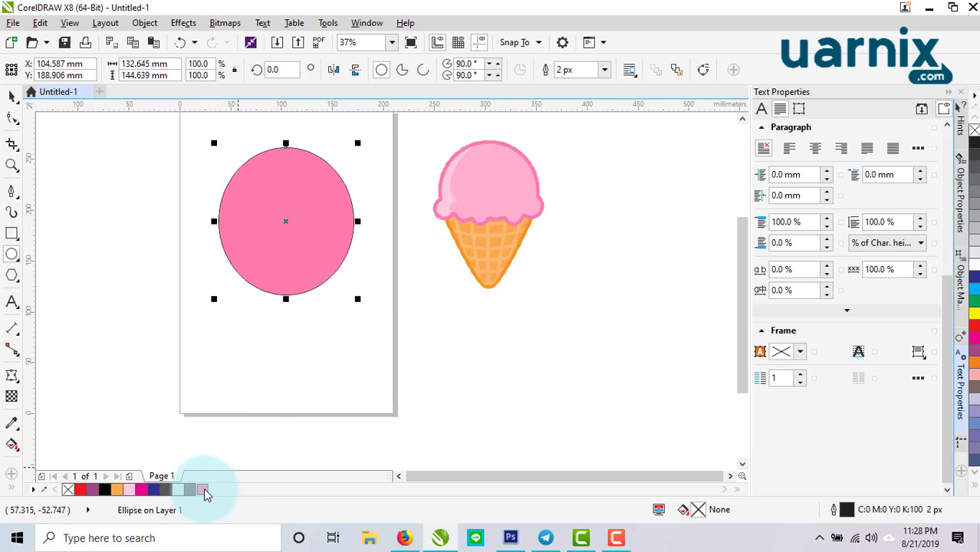
Distort the pink ellipse with the Envelope tool, pulling its left middle node outward and its top middle node down near the bottom edge.
{"action": "left_click", "coordinate": [17, 381]}
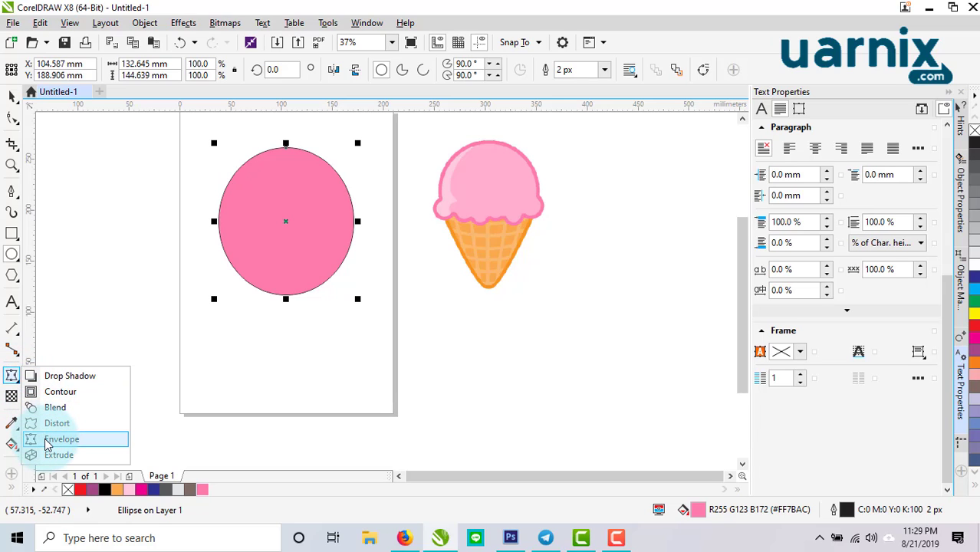
{"action": "left_click", "coordinate": [48, 441]}
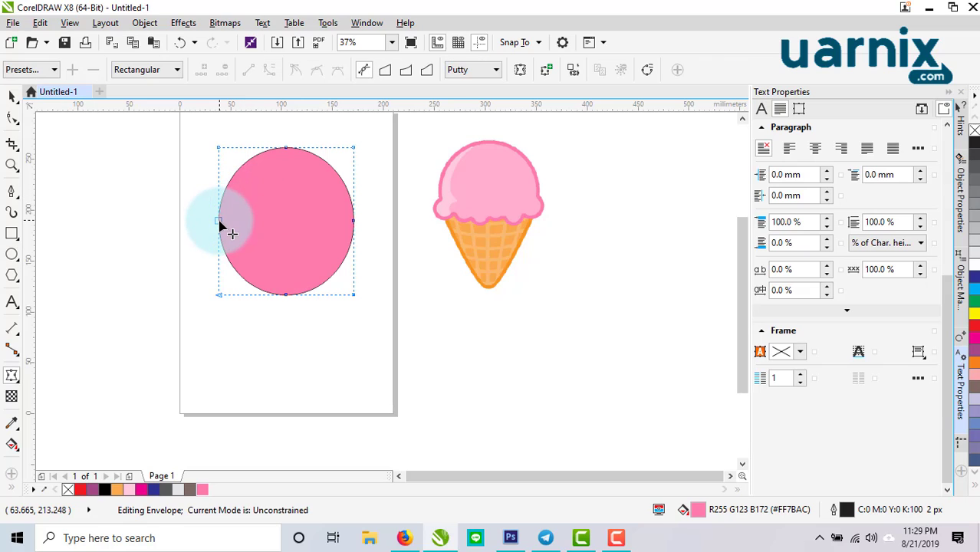
{"action": "left_click_drag", "start_coordinate": [219, 221], "coordinate": [106, 201]}
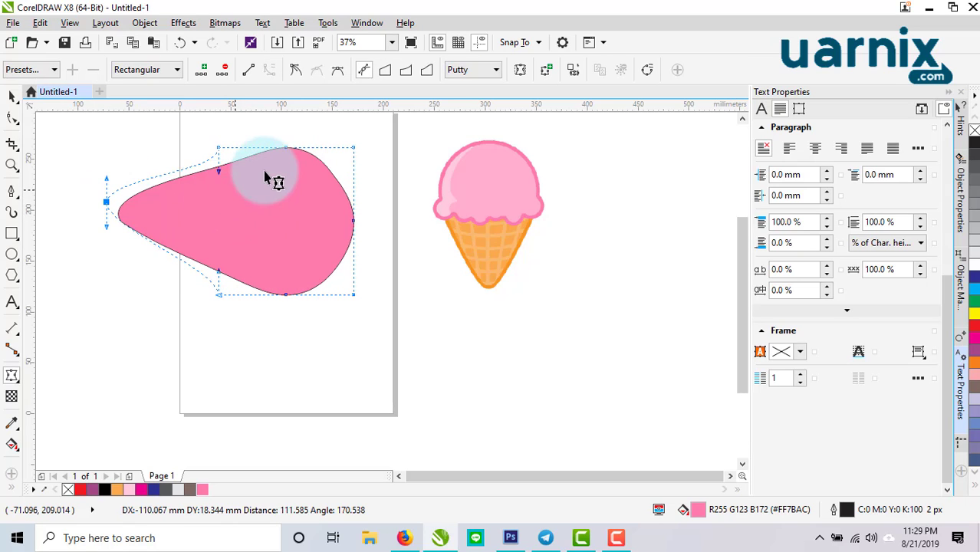
{"action": "left_click_drag", "start_coordinate": [284, 148], "coordinate": [276, 263]}
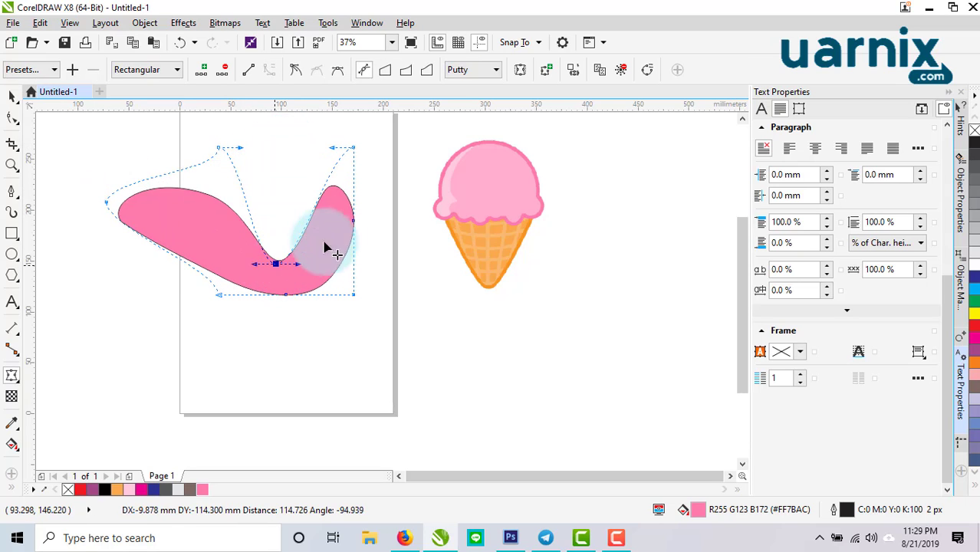
Scale the distorted pink shape down to about 147 by 68 mm and move it to the upper part of the page.
{"action": "left_click", "coordinate": [11, 96]}
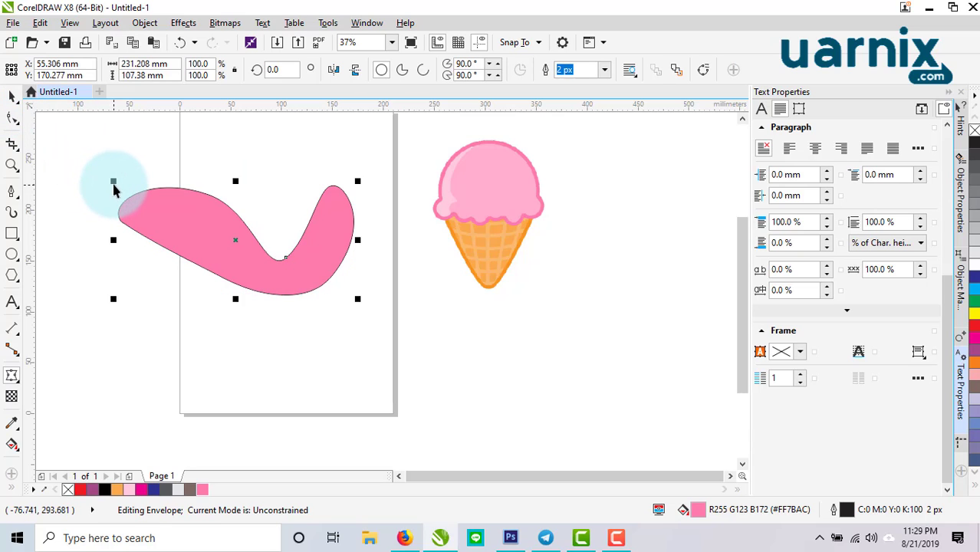
{"action": "left_click", "coordinate": [197, 251]}
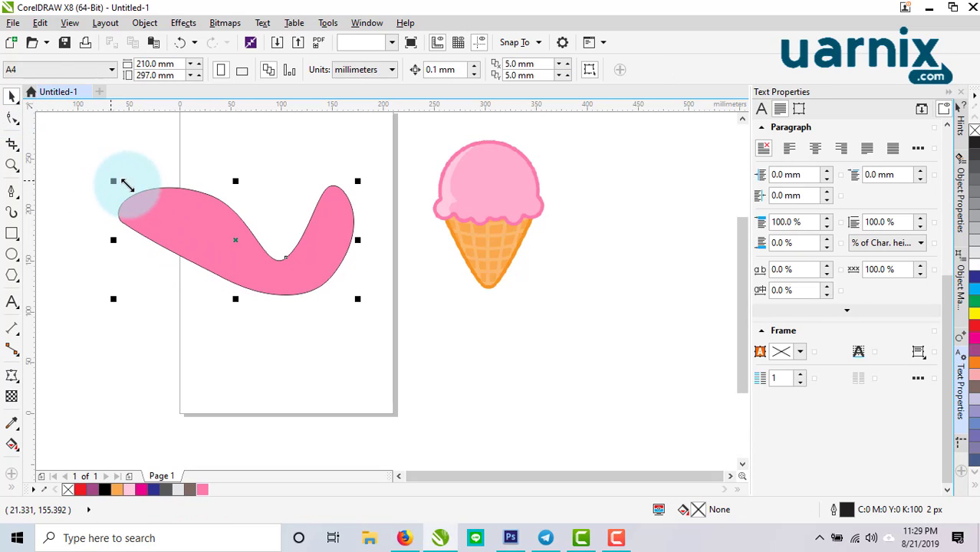
{"action": "left_click_drag", "start_coordinate": [117, 181], "coordinate": [201, 224]}
{"action": "left_click_drag", "start_coordinate": [230, 254], "coordinate": [236, 187]}
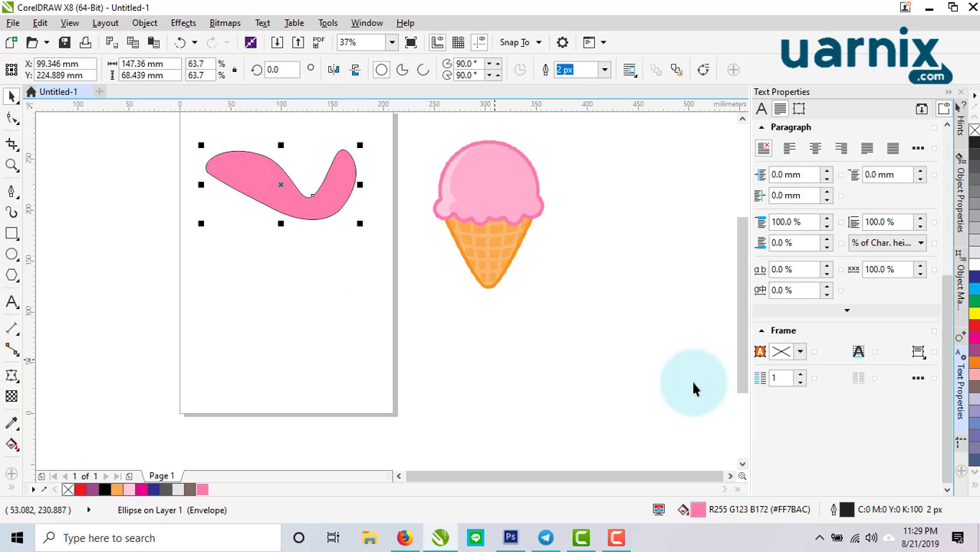
Draw an ellipse about 62 by 70 mm on the lower part of the page and fill it with purple C:20 M:80 Y:0 K:20.
{"action": "left_click", "coordinate": [19, 433]}
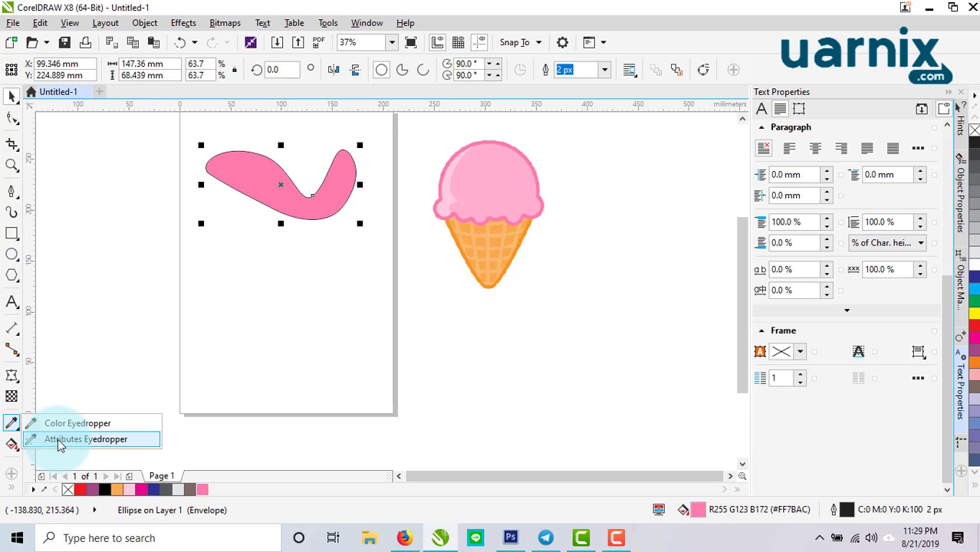
{"action": "left_click", "coordinate": [57, 438]}
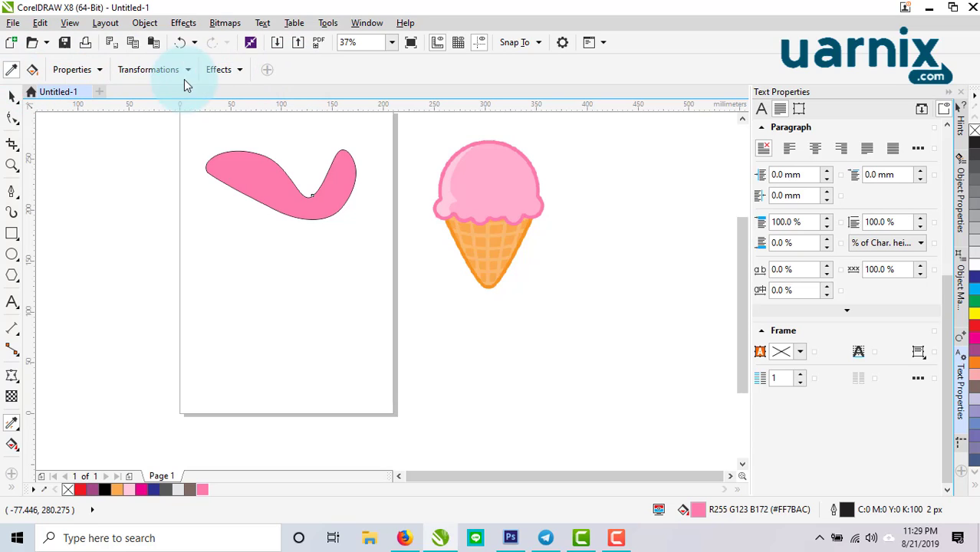
{"action": "left_click", "coordinate": [15, 259]}
{"action": "left_click_drag", "start_coordinate": [244, 294], "coordinate": [317, 377]}
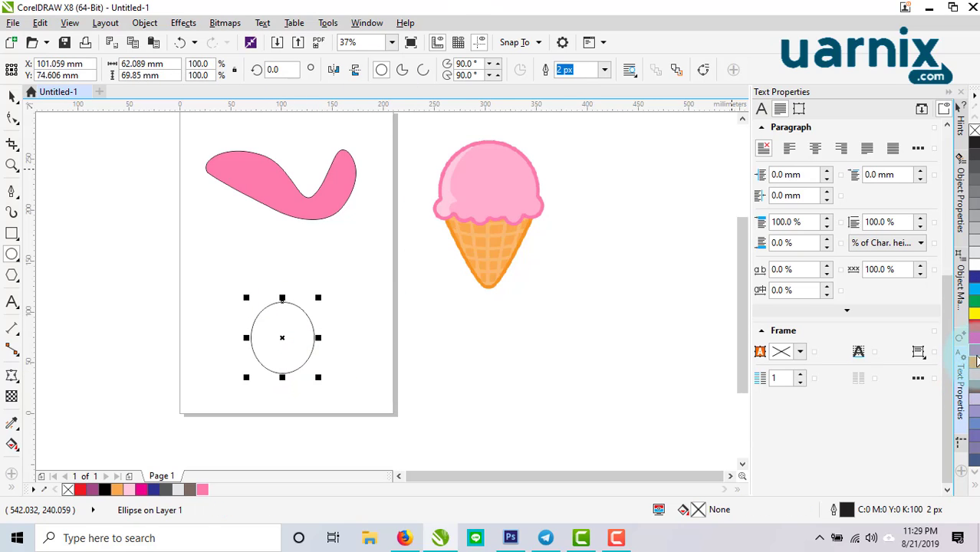
{"action": "left_click", "coordinate": [976, 358]}
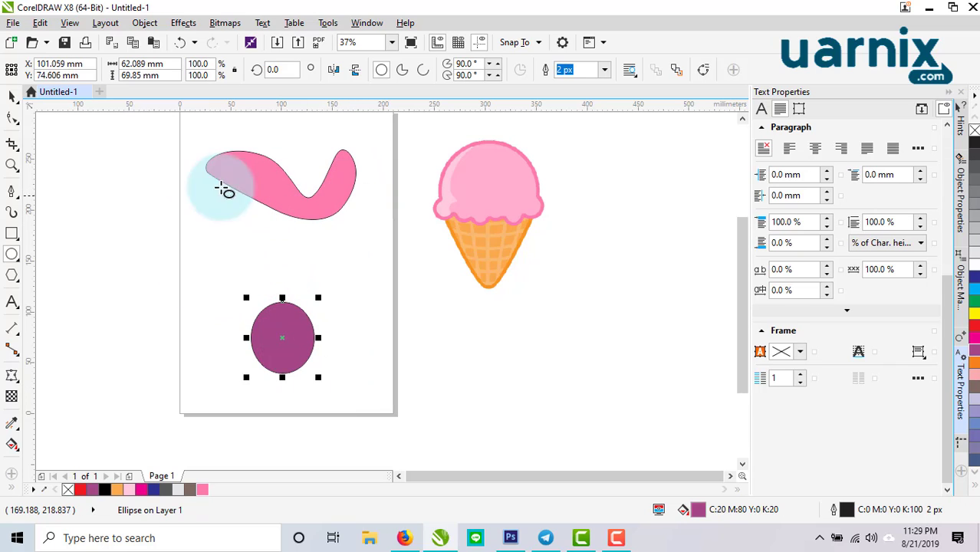
Set the Attributes Eyedropper to copy size without rotation or position, and include the Envelope effect.
{"action": "left_click", "coordinate": [10, 427]}
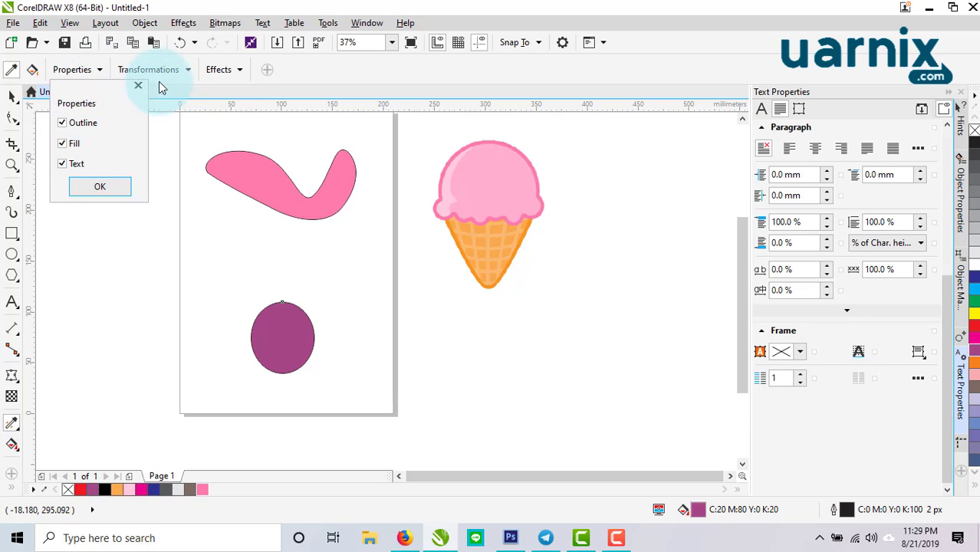
{"action": "left_click", "coordinate": [185, 70]}
{"action": "left_click", "coordinate": [185, 70]}
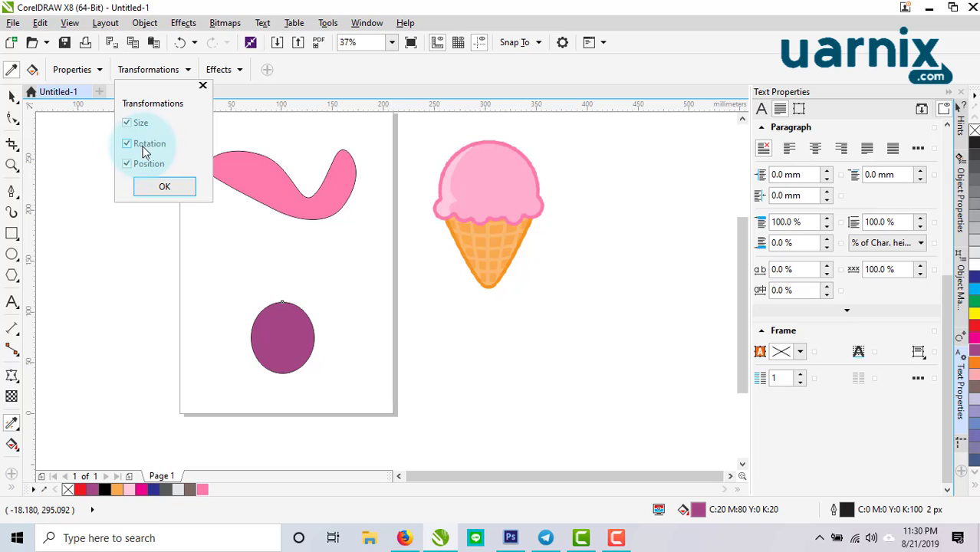
{"action": "left_click", "coordinate": [125, 144]}
{"action": "left_click", "coordinate": [126, 165]}
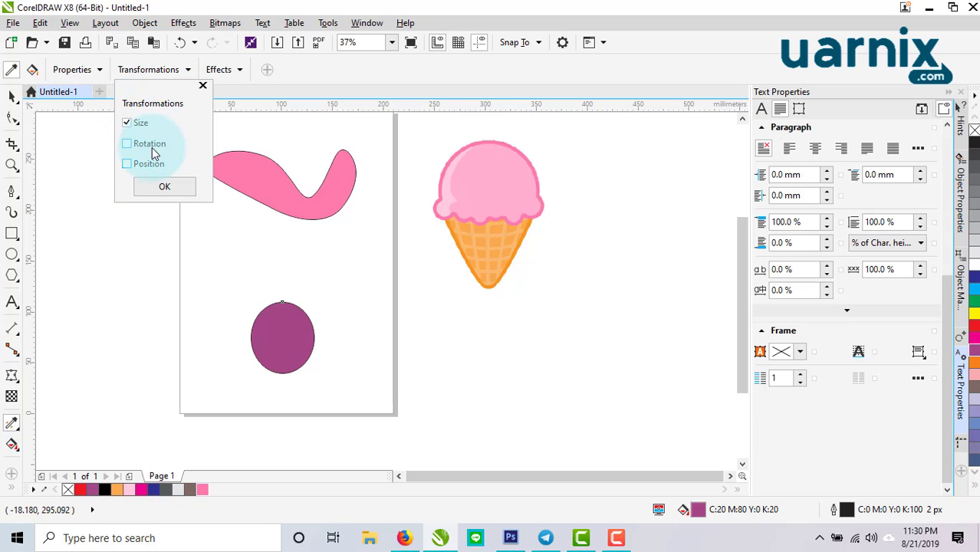
{"action": "left_click", "coordinate": [164, 187]}
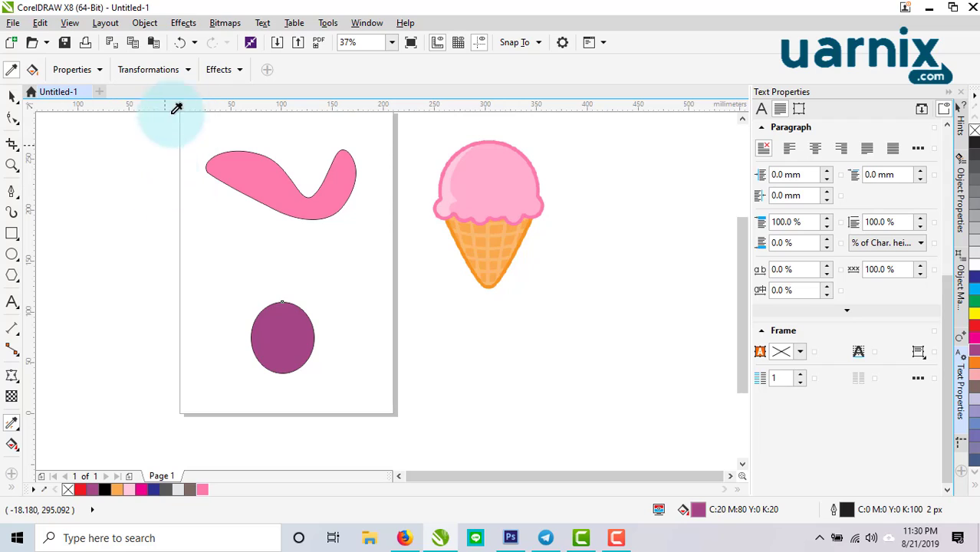
{"action": "left_click", "coordinate": [235, 69]}
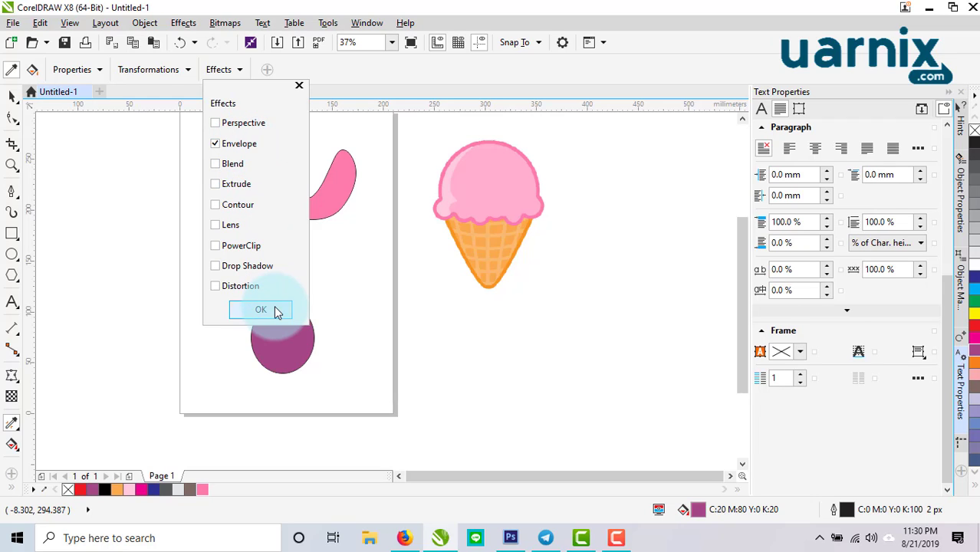
{"action": "left_click", "coordinate": [167, 327]}
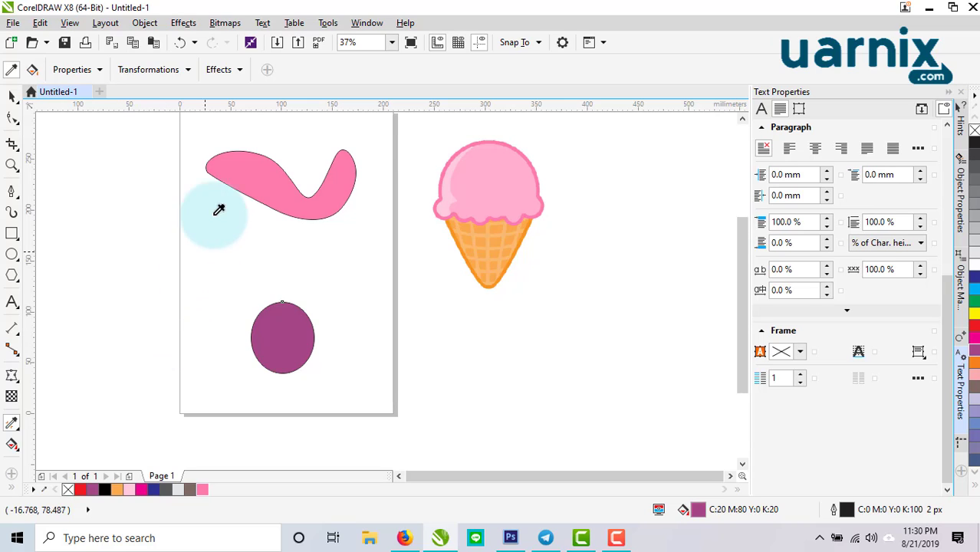
Sample the distorted pink shape's attributes and apply them to the purple ellipse.
{"action": "left_click", "coordinate": [268, 172]}
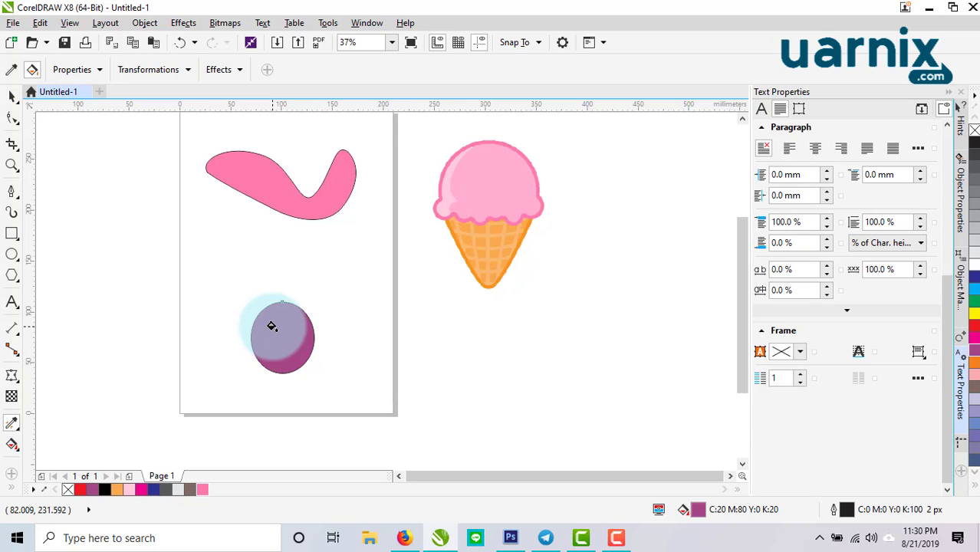
{"action": "left_click", "coordinate": [273, 327]}
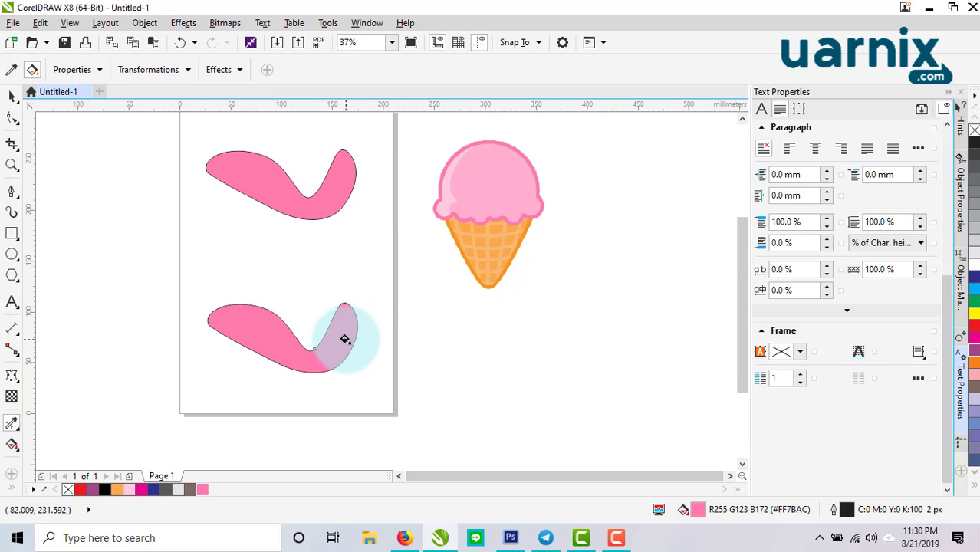
{"action": "scroll", "coordinate": [345, 339], "scroll_direction": "up", "scroll_amount": 2}
{"action": "scroll", "coordinate": [345, 339], "scroll_direction": "down", "scroll_amount": 2}
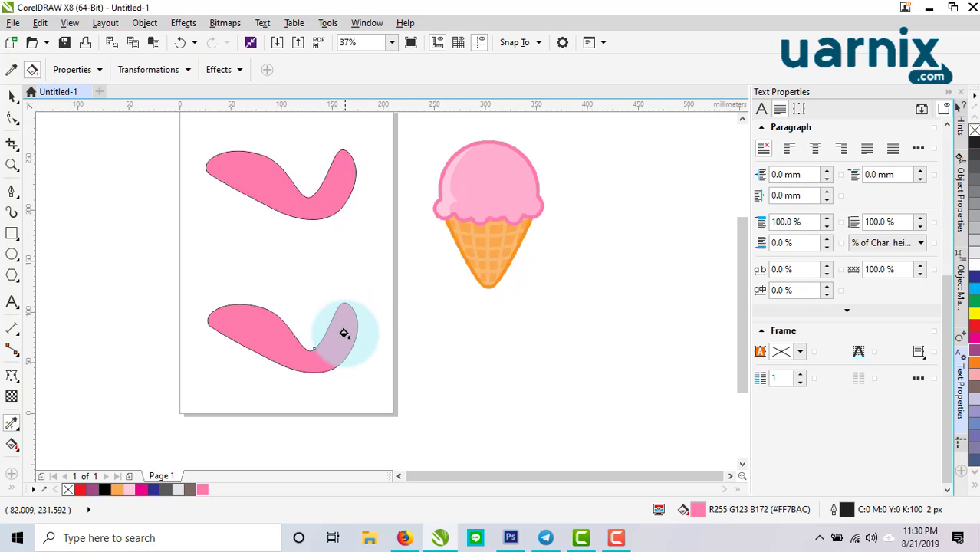
{"action": "left_click", "coordinate": [17, 428]}
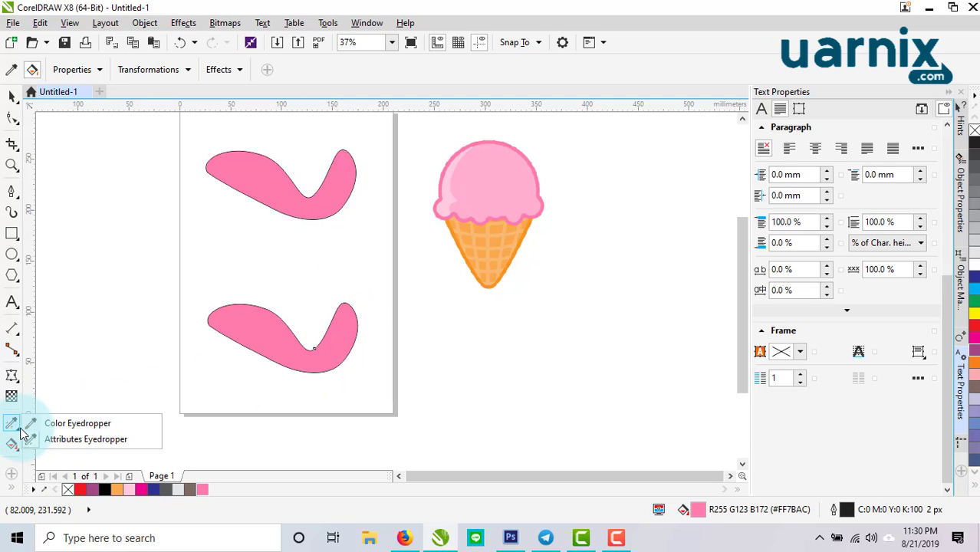
{"action": "left_click", "coordinate": [106, 438]}
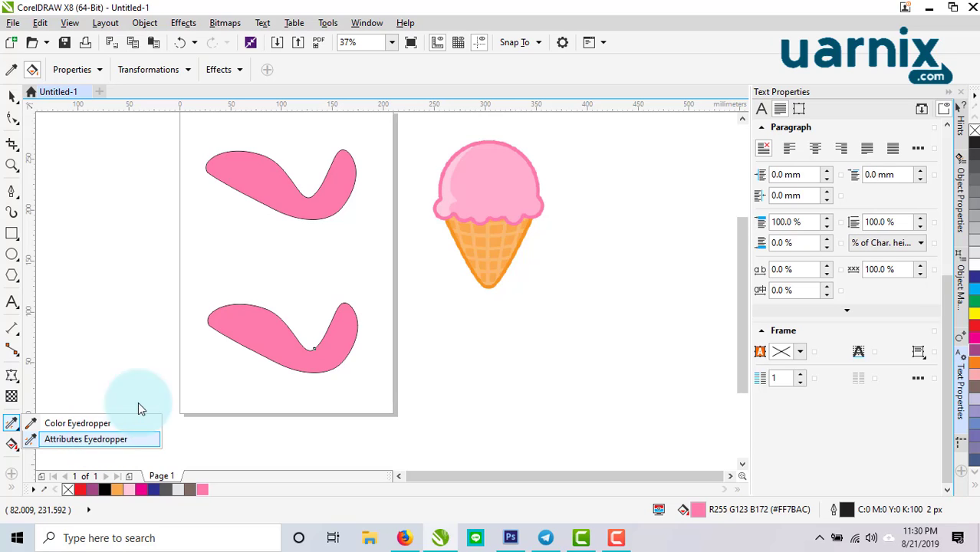
{"action": "left_click", "coordinate": [238, 177]}
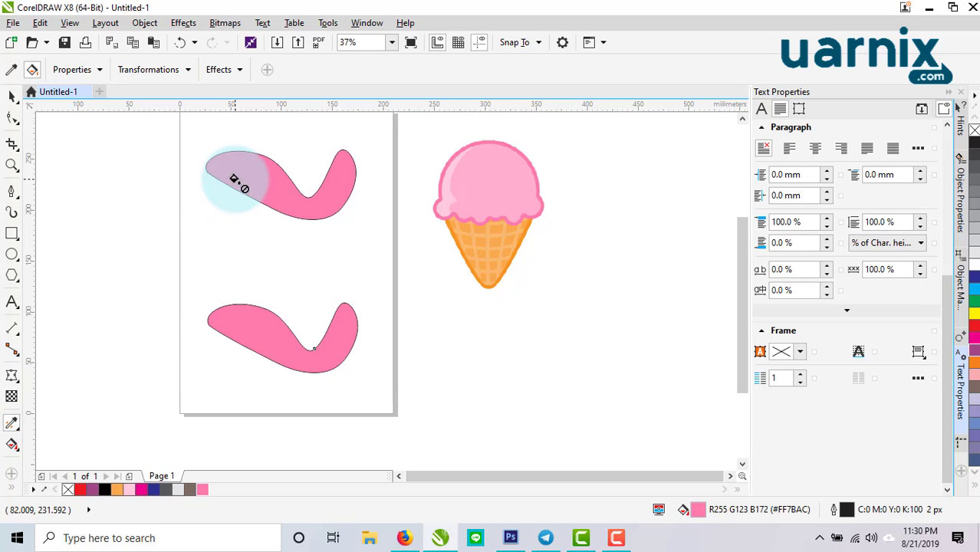
{"action": "scroll", "coordinate": [272, 215], "scroll_direction": "up", "scroll_amount": 4}
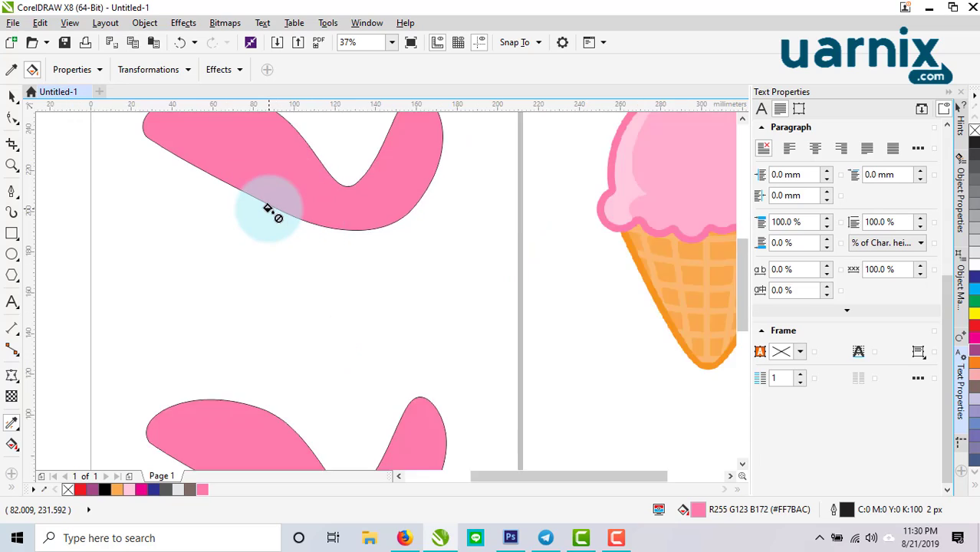
{"action": "scroll", "coordinate": [276, 209], "scroll_direction": "down", "scroll_amount": 4}
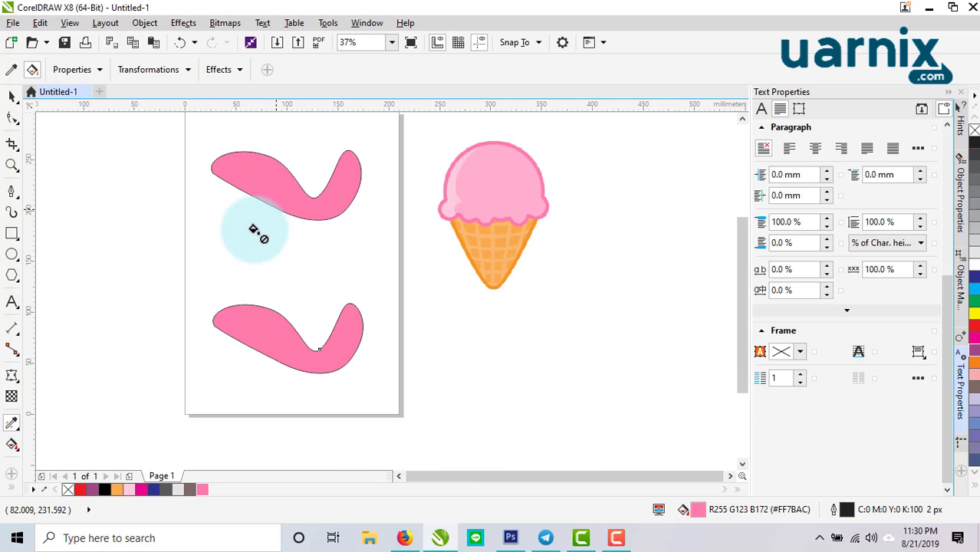